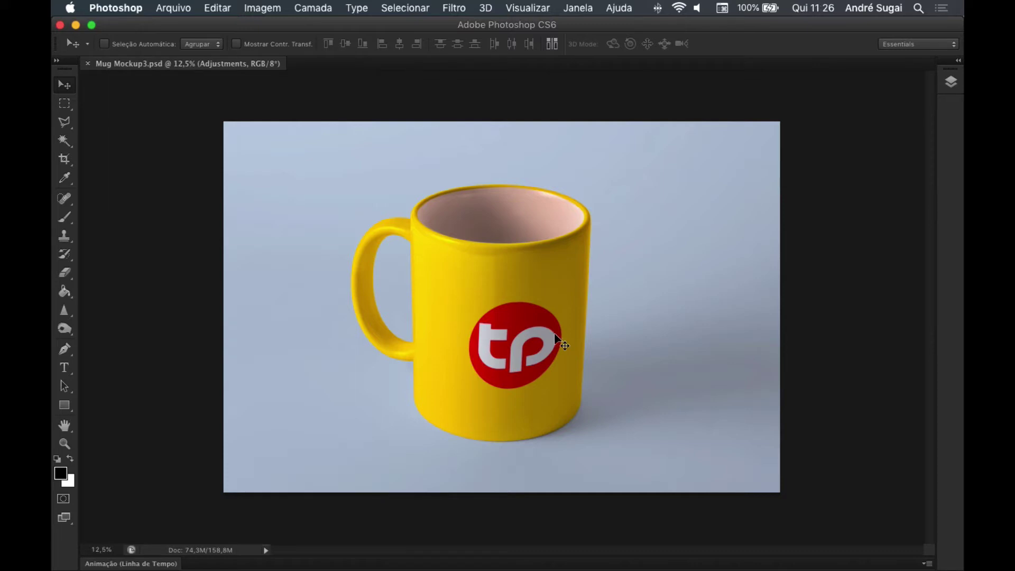
# Show the Layers panel from the Janela menu and shorten it
pyautogui.click(164, 6)
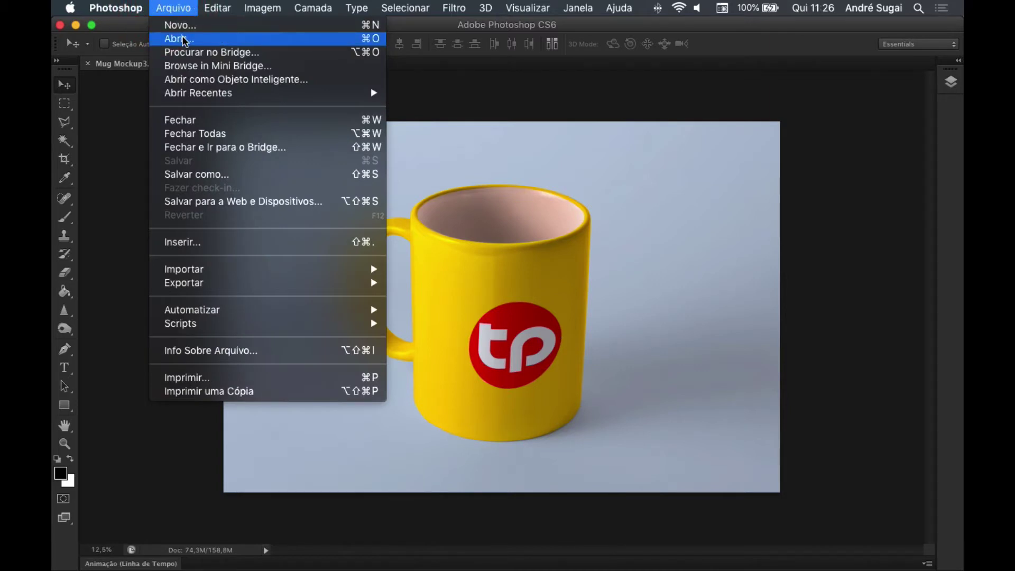
pyautogui.click(470, 97)
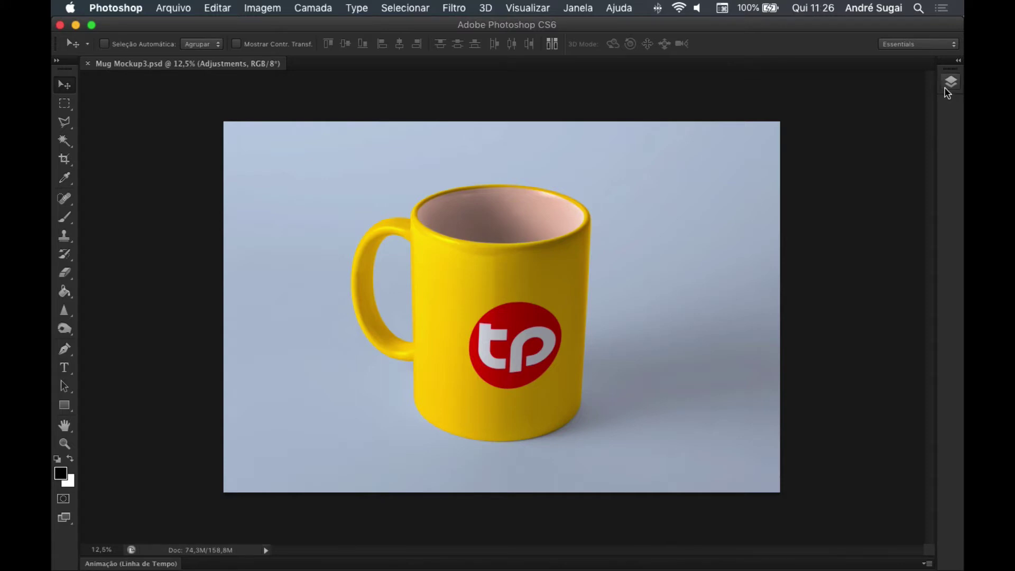
pyautogui.click(576, 8)
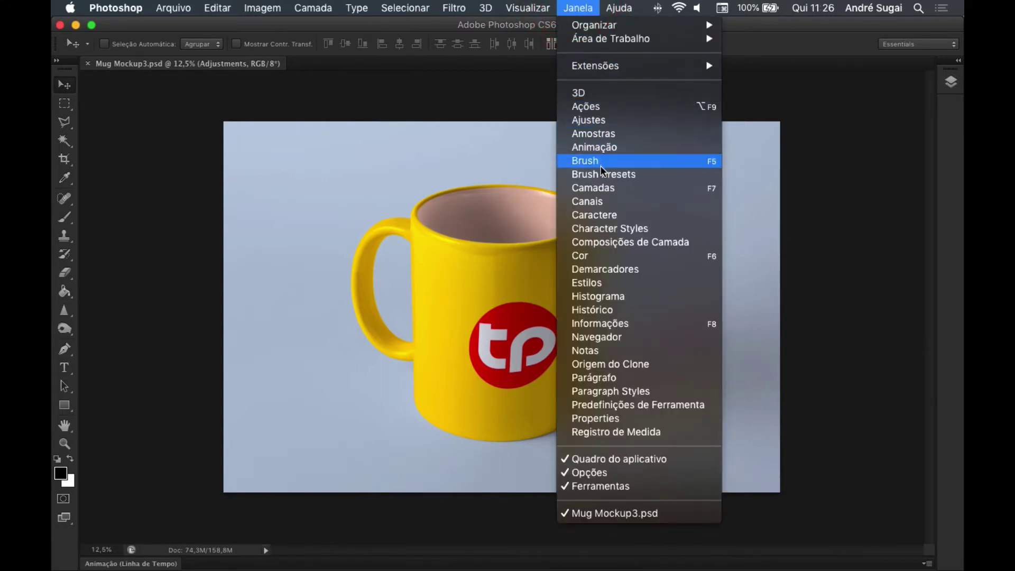
pyautogui.click(605, 189)
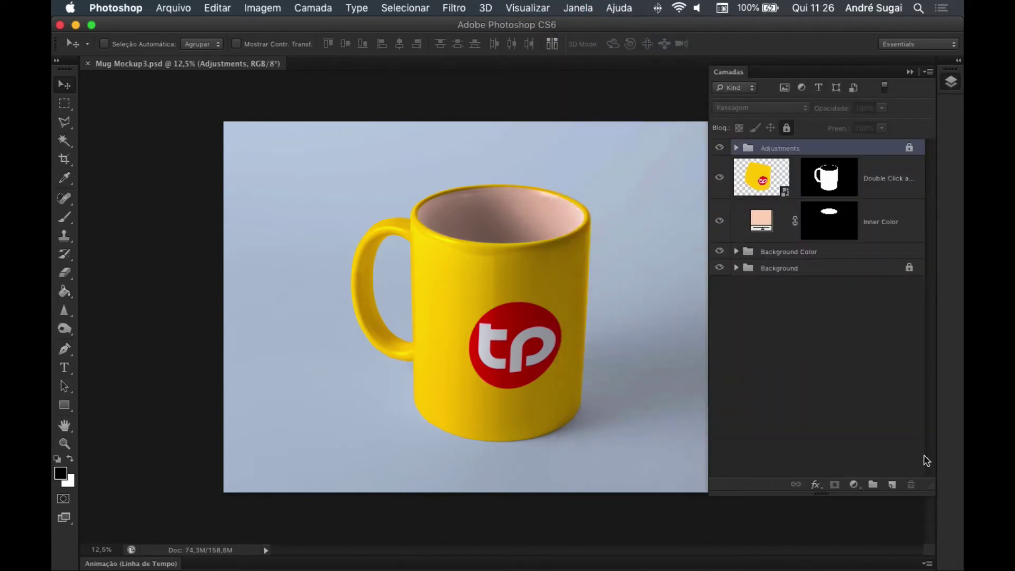
pyautogui.moveTo(932, 489); pyautogui.dragTo(916, 323)
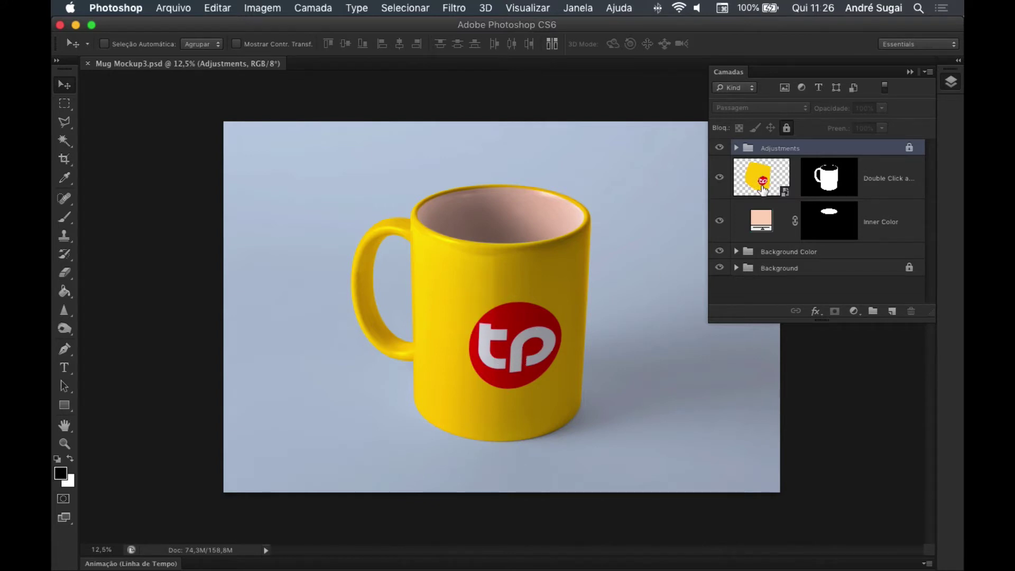
# Open the smart object Layer 1.psb and make its Reference mug outline visible
pyautogui.doubleClick(766, 183)
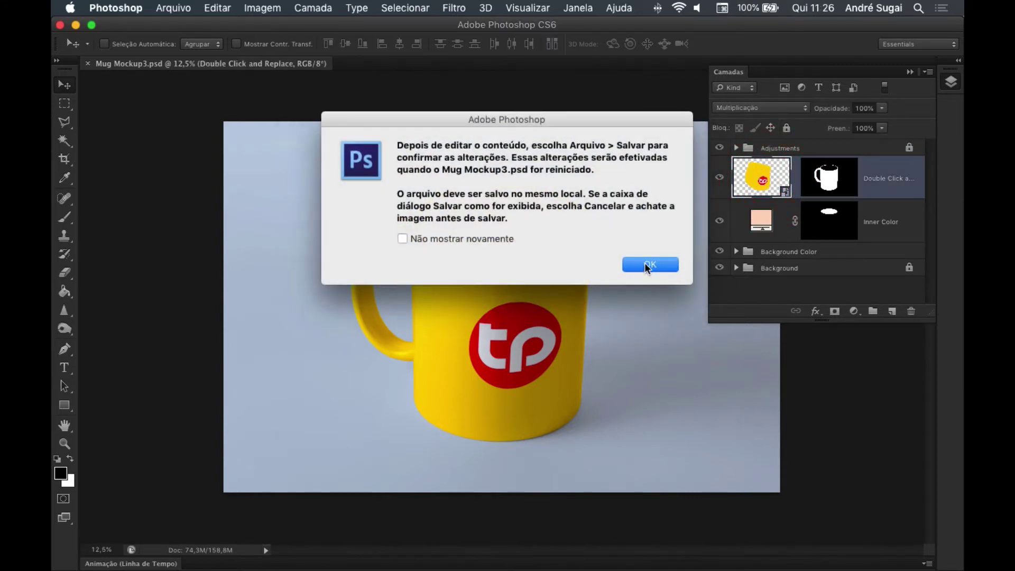
pyautogui.click(646, 266)
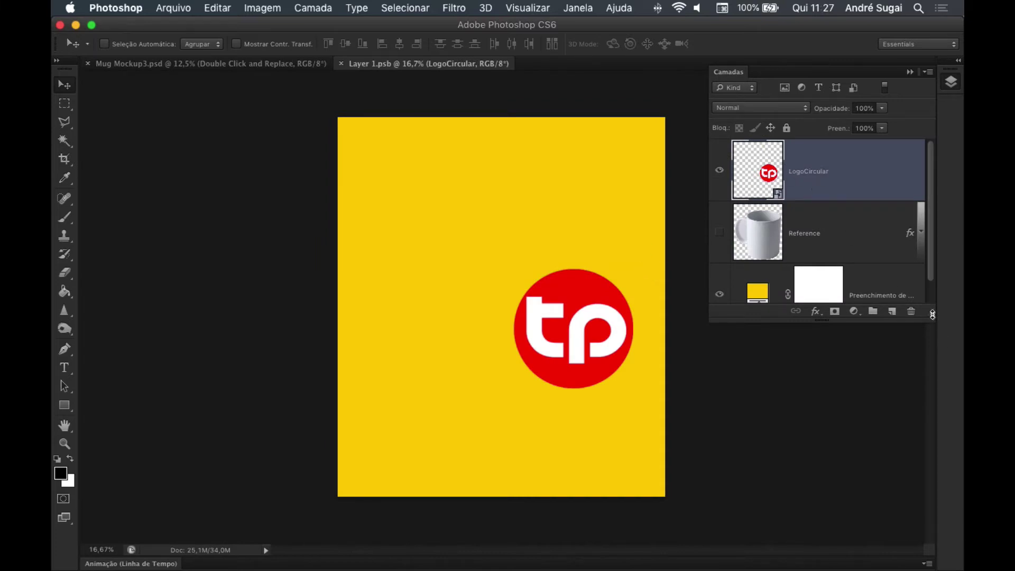
pyautogui.moveTo(931, 315); pyautogui.dragTo(932, 456)
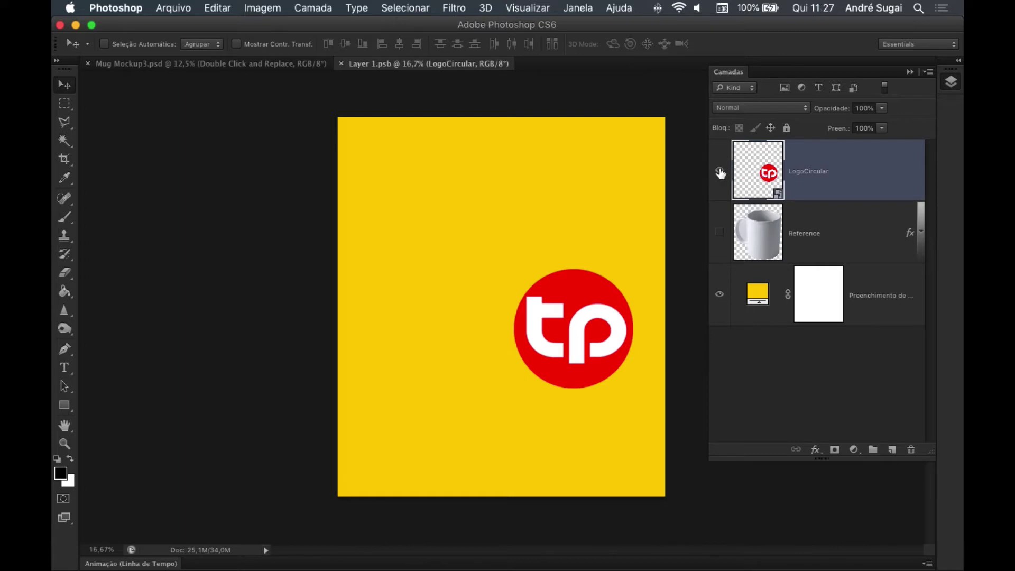
pyautogui.click(718, 233)
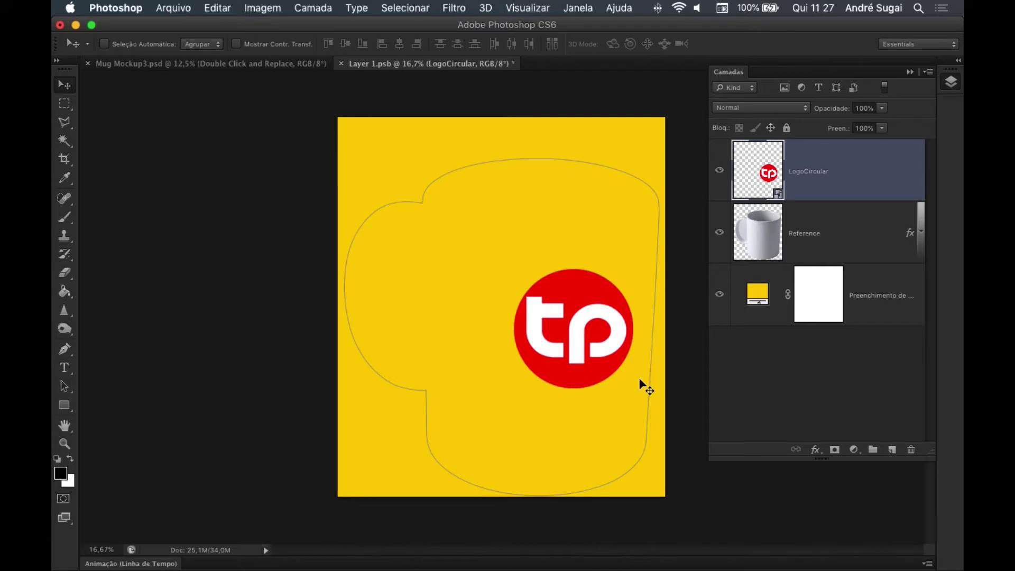
# Recolor the Color Fill layer from yellow to orange #cc6600
pyautogui.click(759, 296)
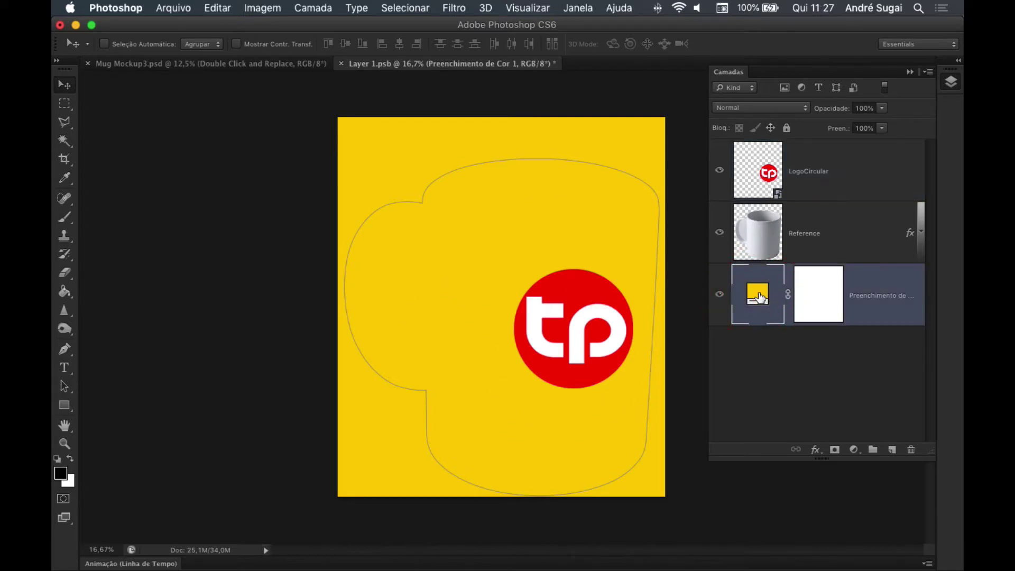
pyautogui.doubleClick(758, 296)
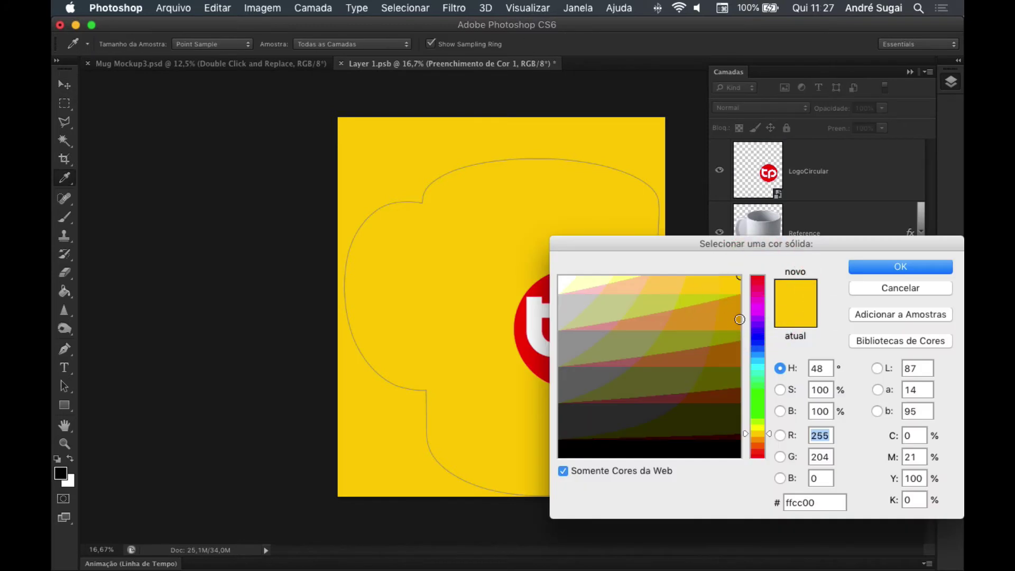
pyautogui.moveTo(757, 237)
pyautogui.mouseDown()
pyautogui.moveTo(751, 308)
pyautogui.moveTo(751, 218)
pyautogui.mouseUp()
pyautogui.click(754, 323)
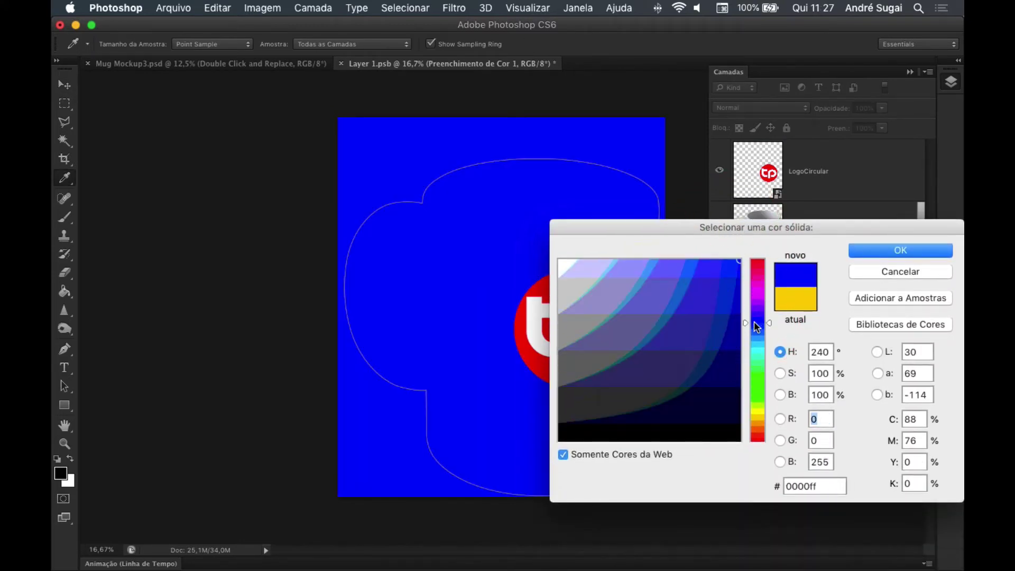
pyautogui.click(758, 419)
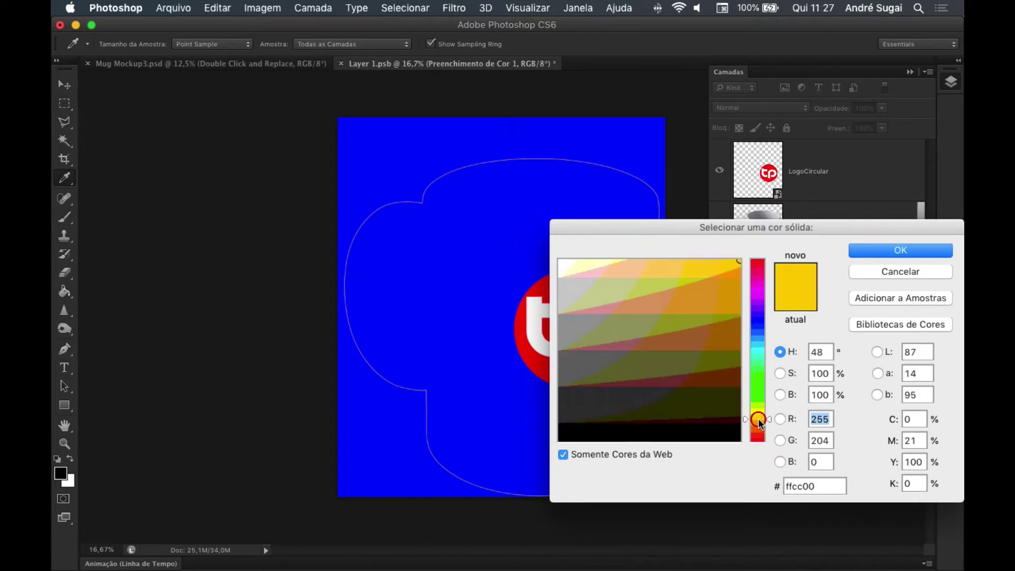
pyautogui.click(731, 307)
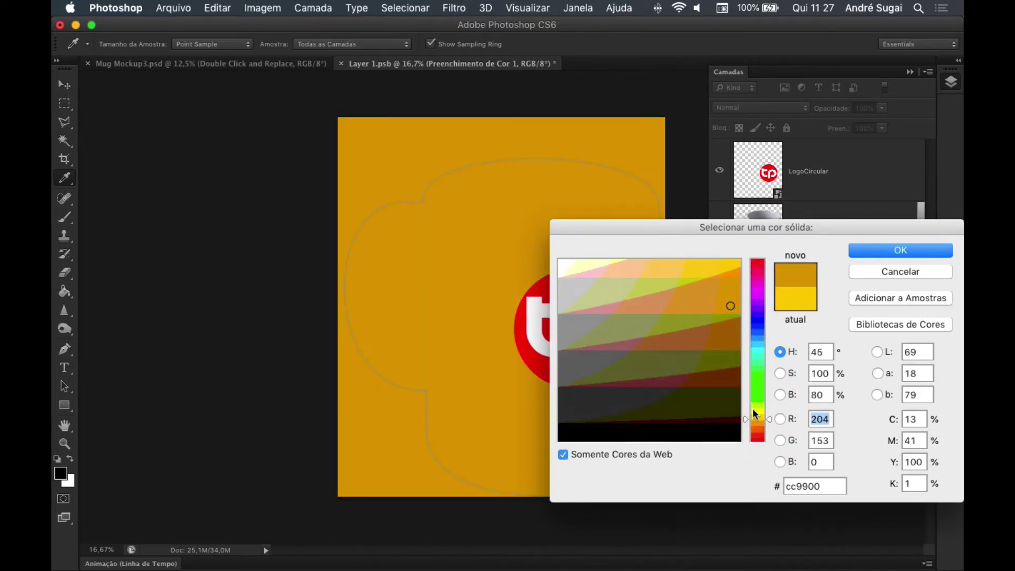
pyautogui.click(758, 429)
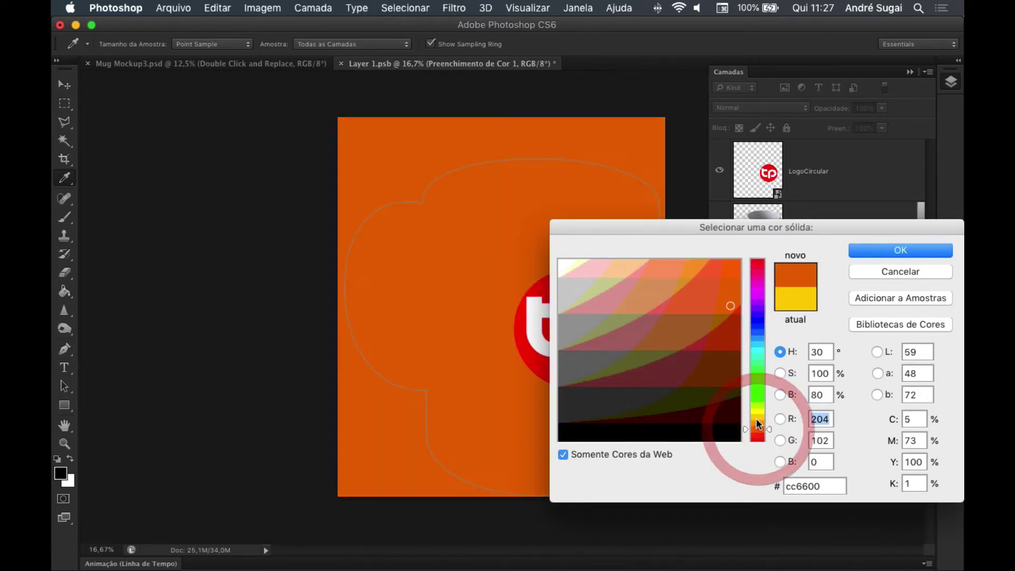
pyautogui.click(879, 251)
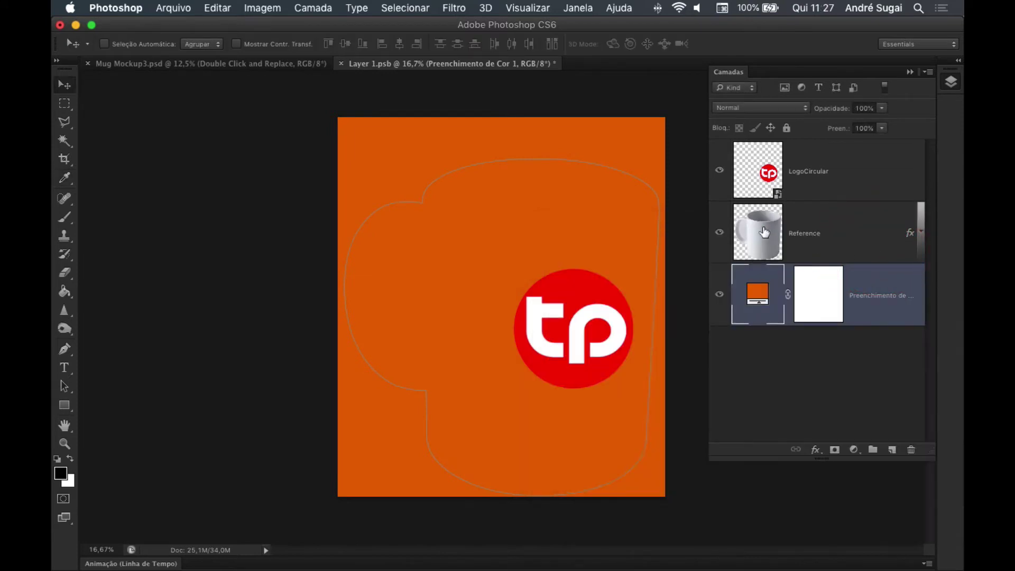
# Move the LogoCircular tp logo left to the design's centre, then close Layer 1.psb
pyautogui.click(720, 233)
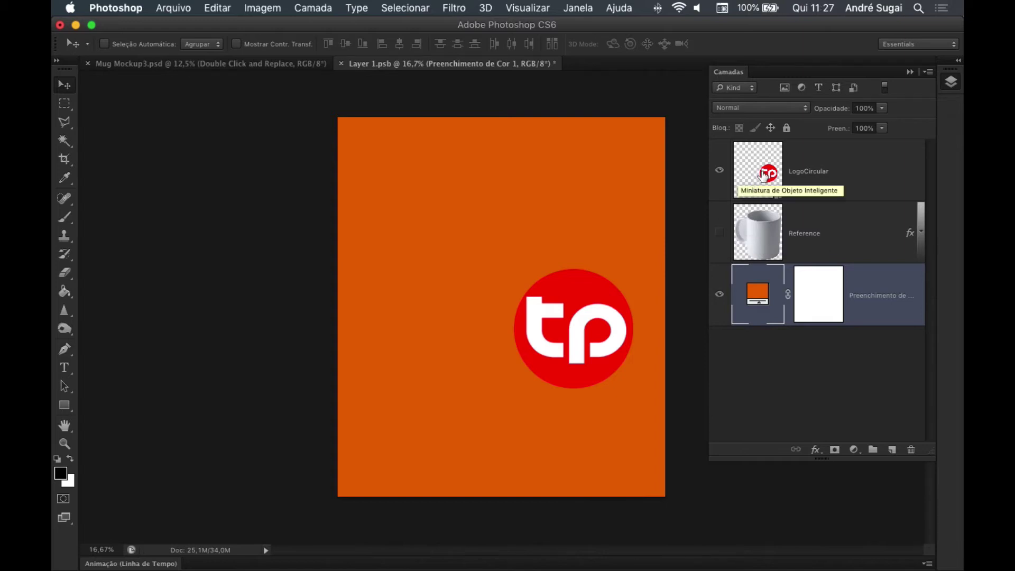
pyautogui.moveTo(572, 339); pyautogui.dragTo(518, 331)
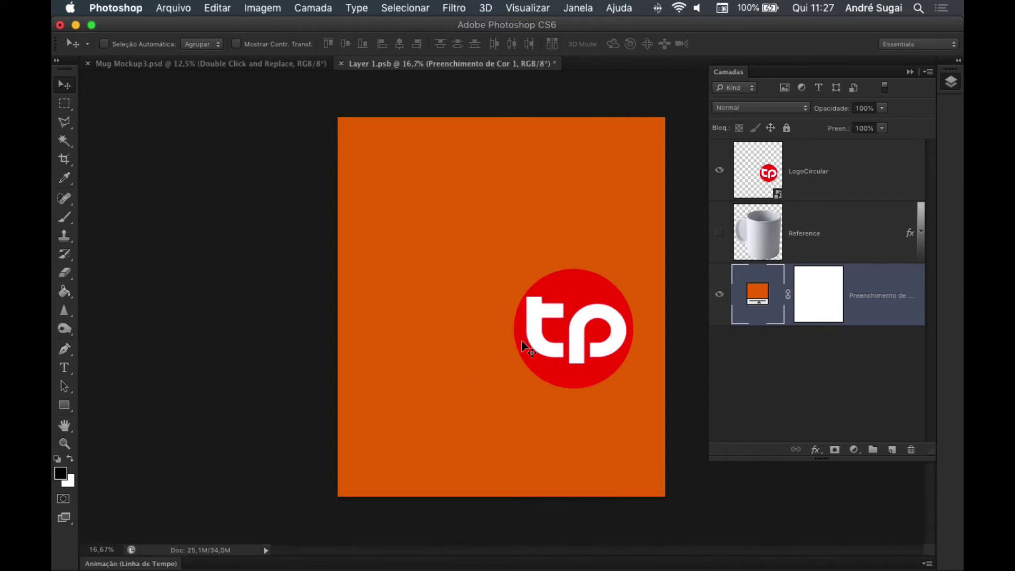
pyautogui.click(757, 181)
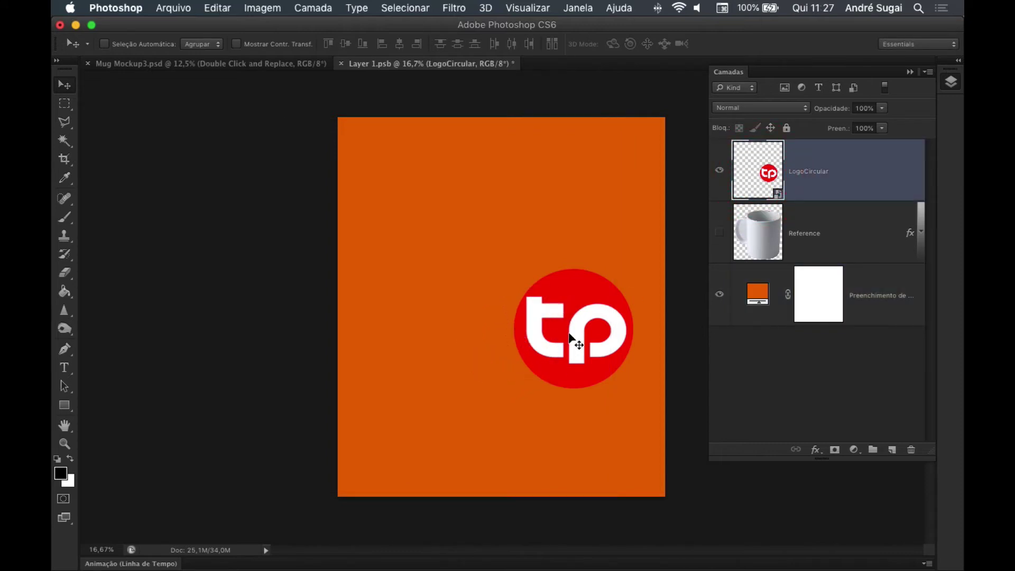
pyautogui.moveTo(570, 337); pyautogui.dragTo(528, 339)
pyautogui.click(719, 233)
pyautogui.click(719, 233)
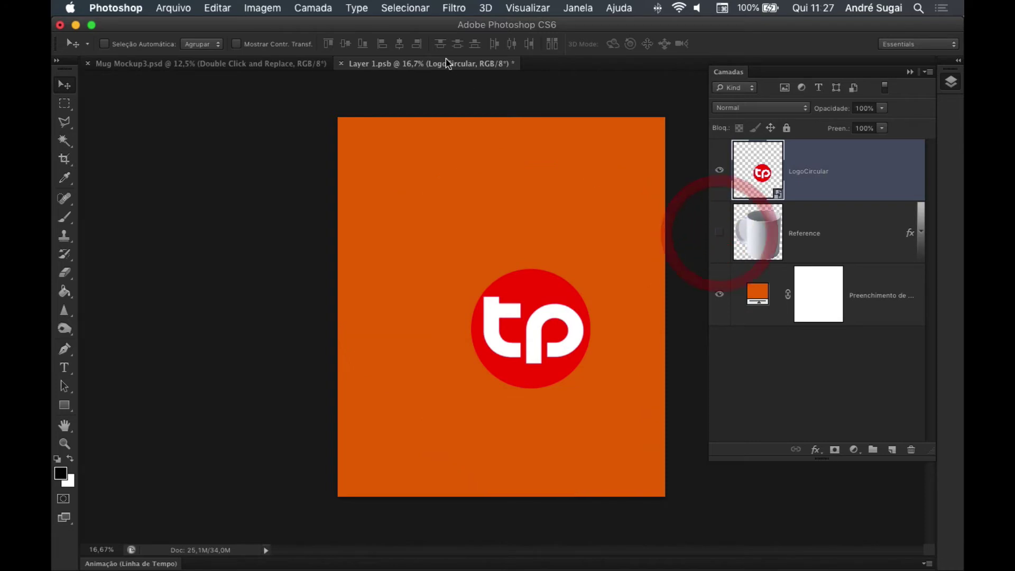
pyautogui.press('super+w')
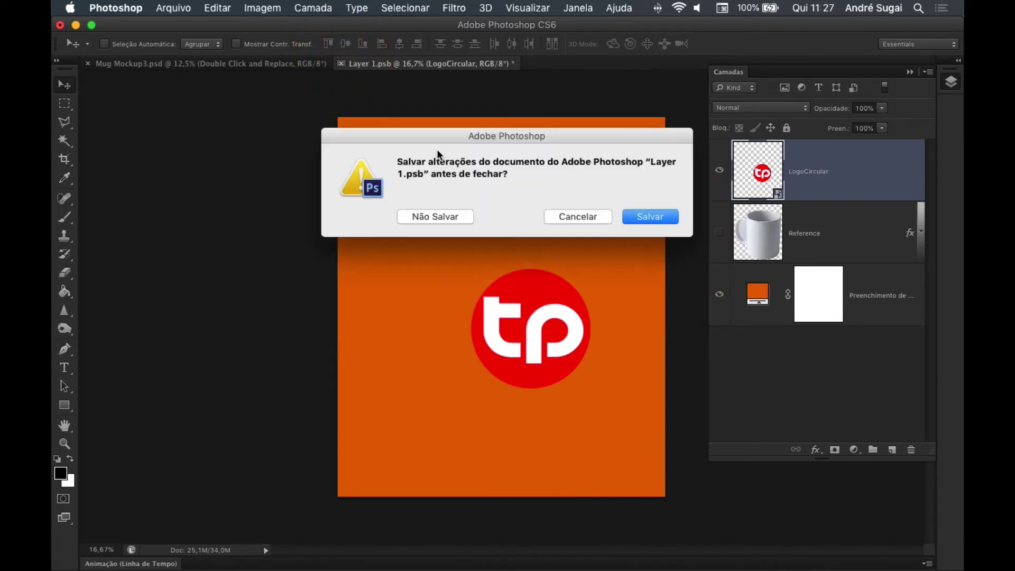
# Save the Layer 1.psb changes so the mockup mug turns orange
pyautogui.click(655, 218)
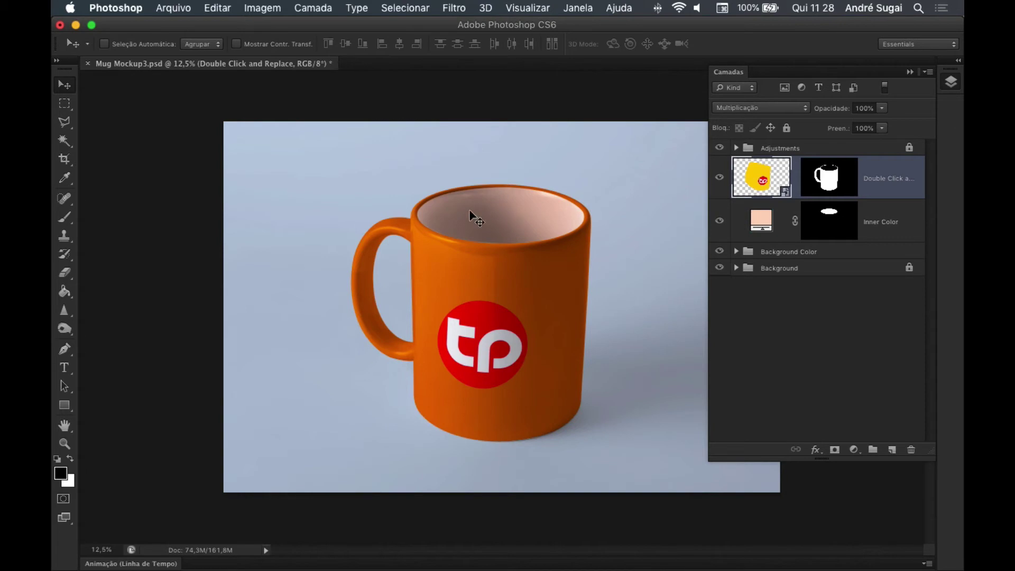
# Set the Inner Color fill to dark gold #cc9900
pyautogui.doubleClick(765, 222)
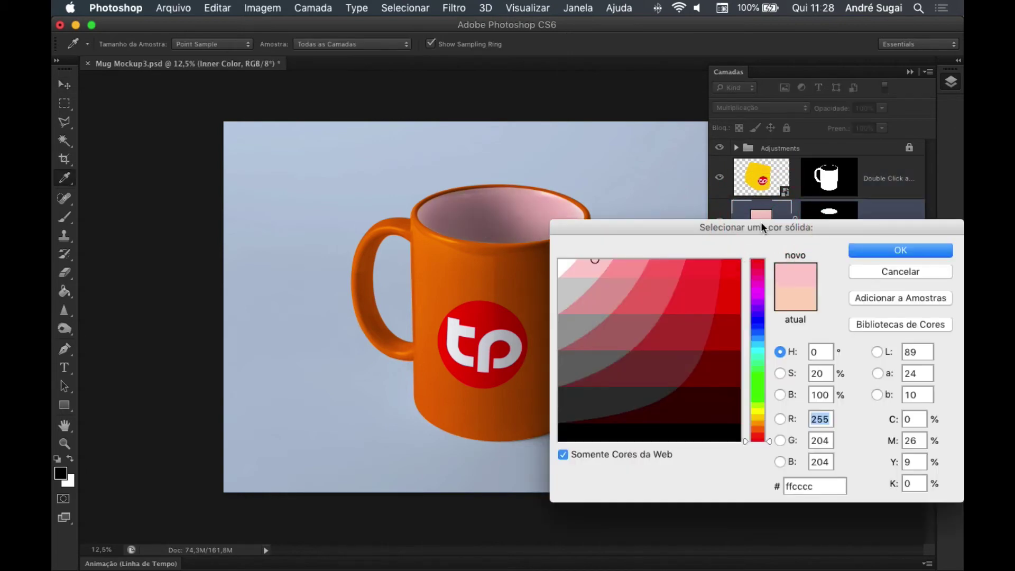
pyautogui.click(759, 418)
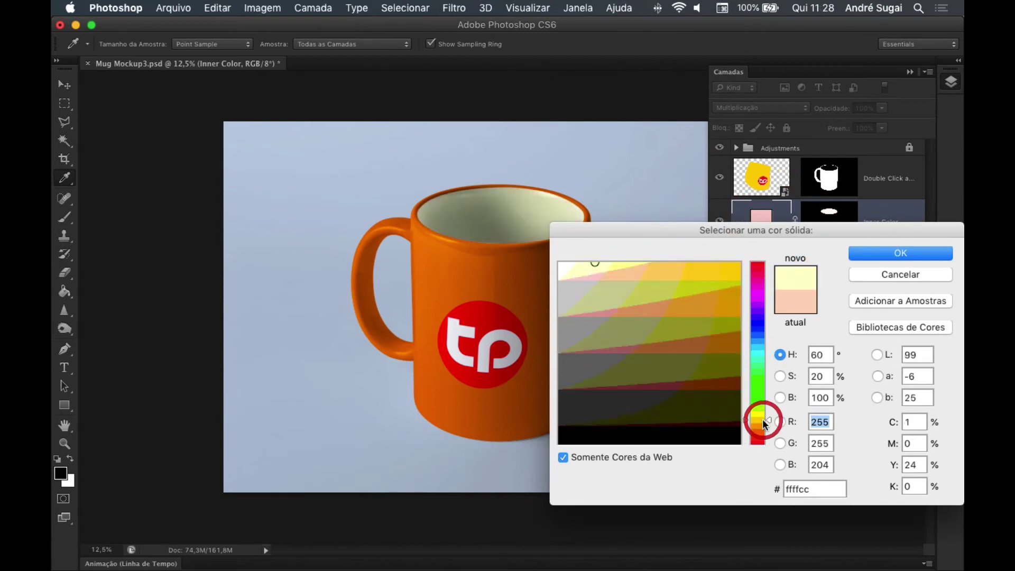
pyautogui.click(685, 271)
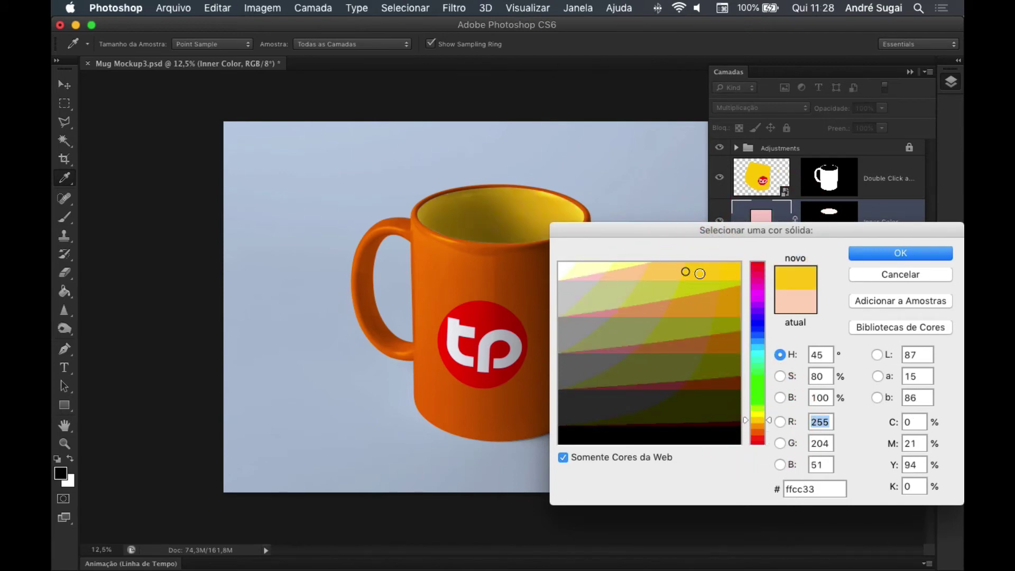
pyautogui.moveTo(700, 274); pyautogui.dragTo(729, 304)
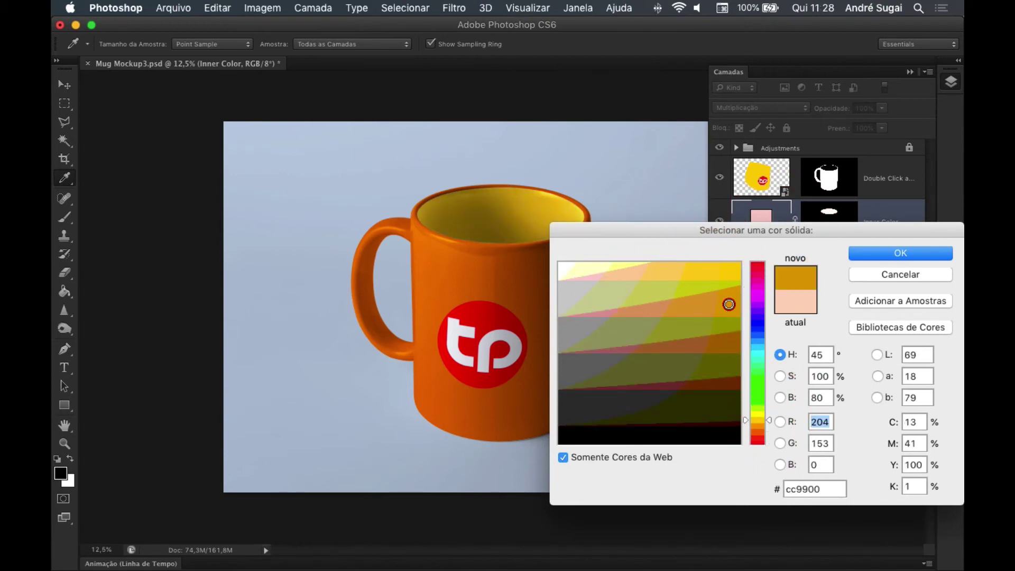
pyautogui.click(729, 344)
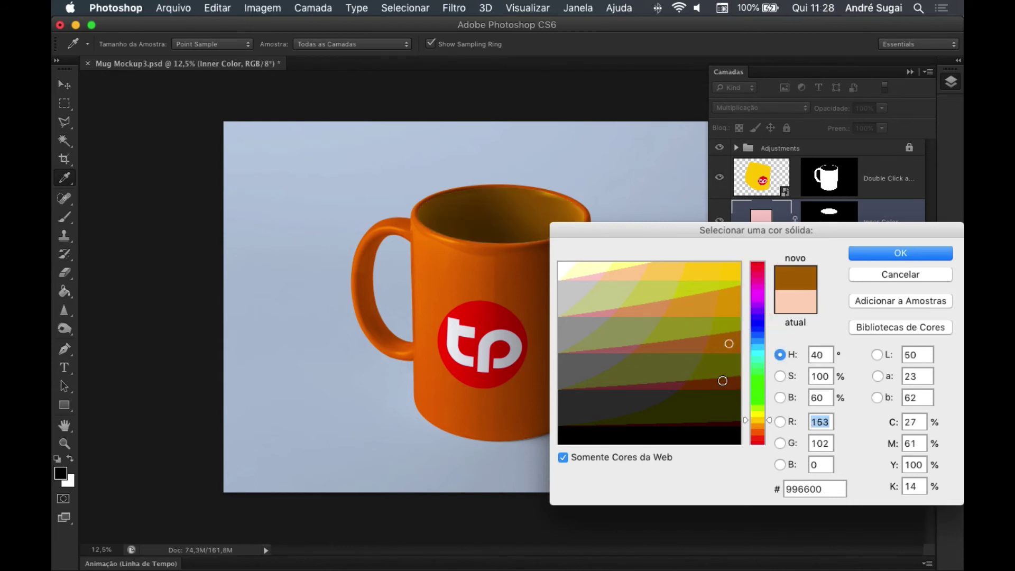
pyautogui.click(723, 381)
pyautogui.click(723, 295)
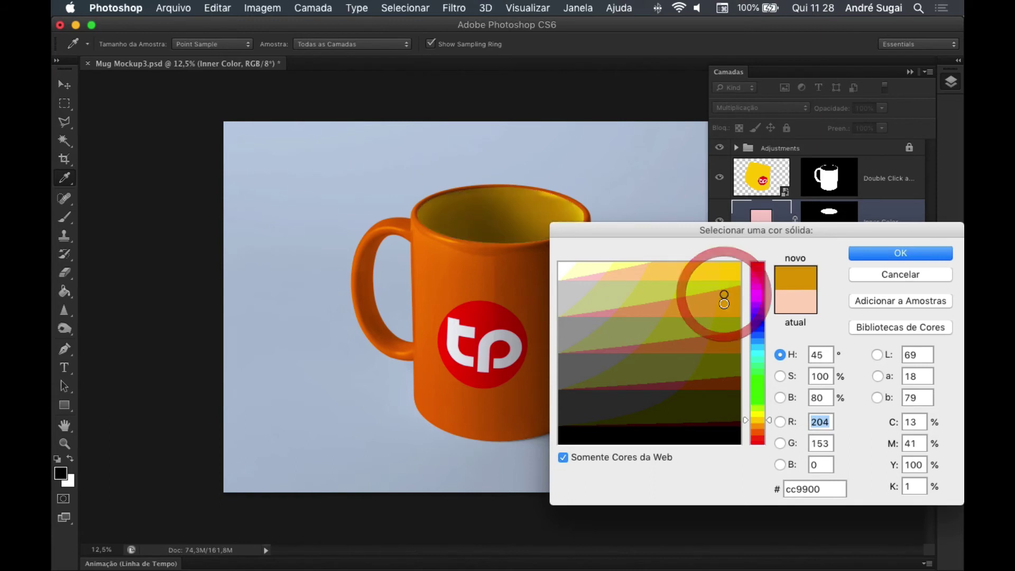
pyautogui.click(878, 252)
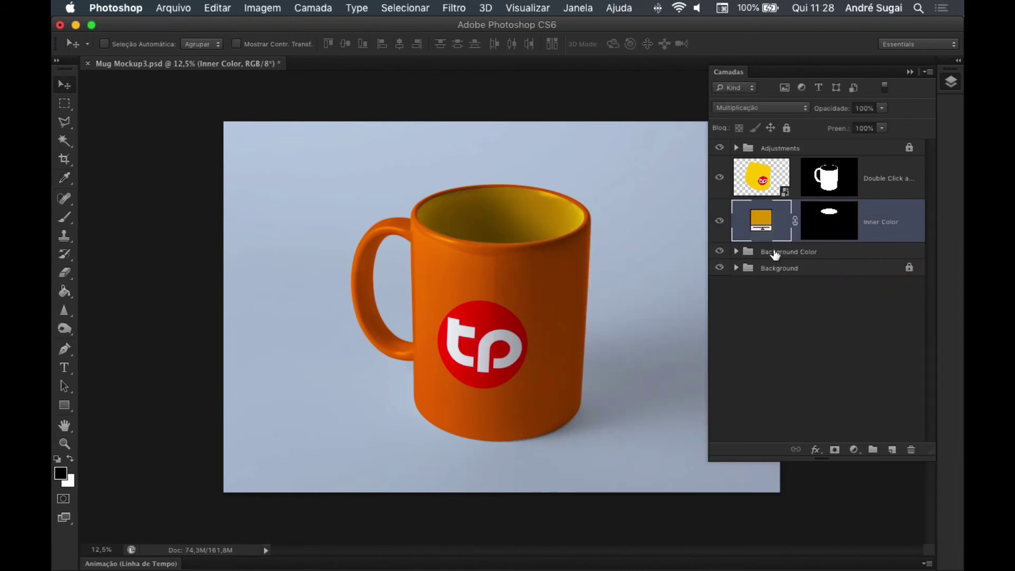
# Expand the Background Color group and compare the Gradient and flat green backgrounds
pyautogui.click(736, 252)
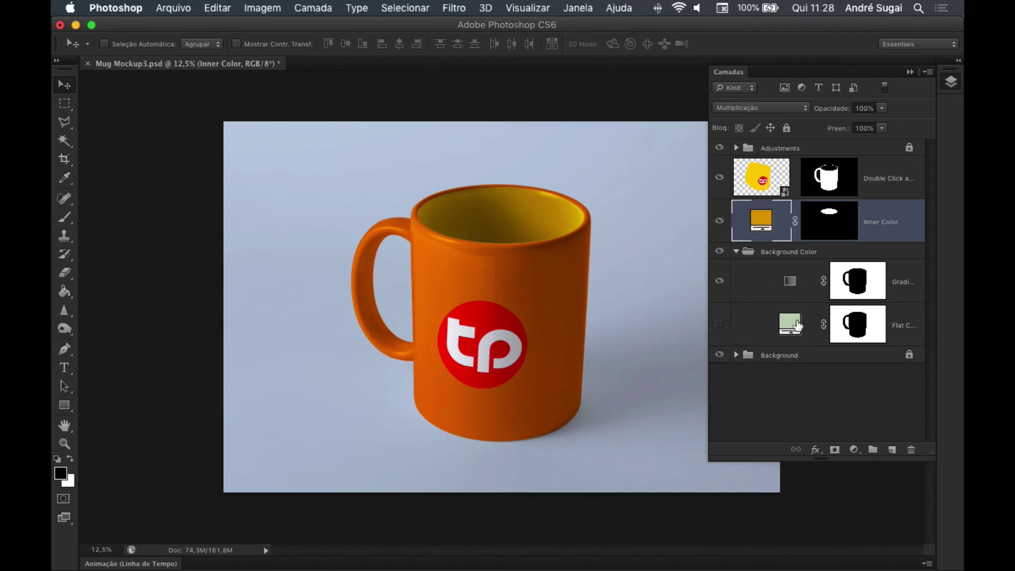
pyautogui.click(719, 281)
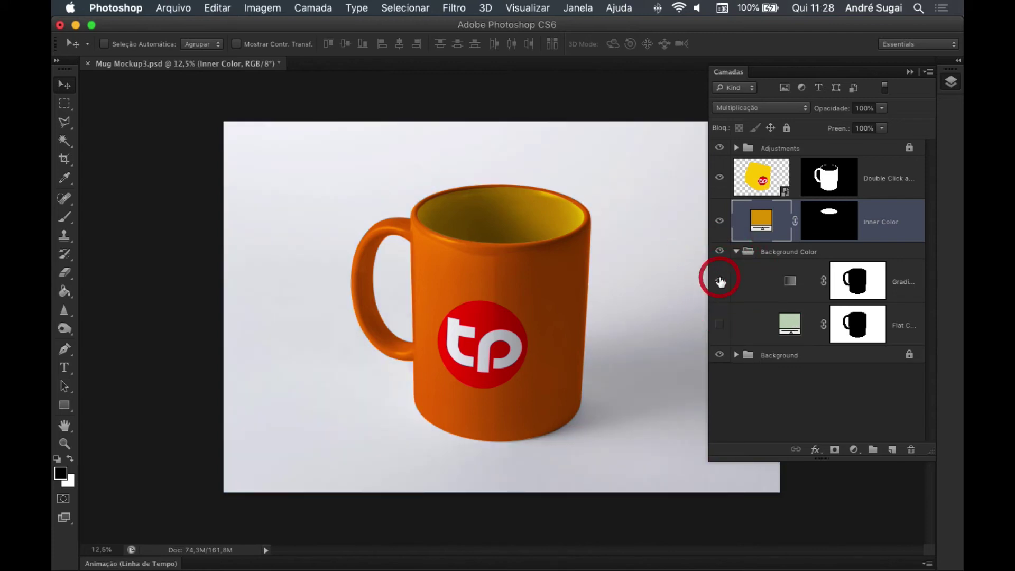
pyautogui.click(720, 281)
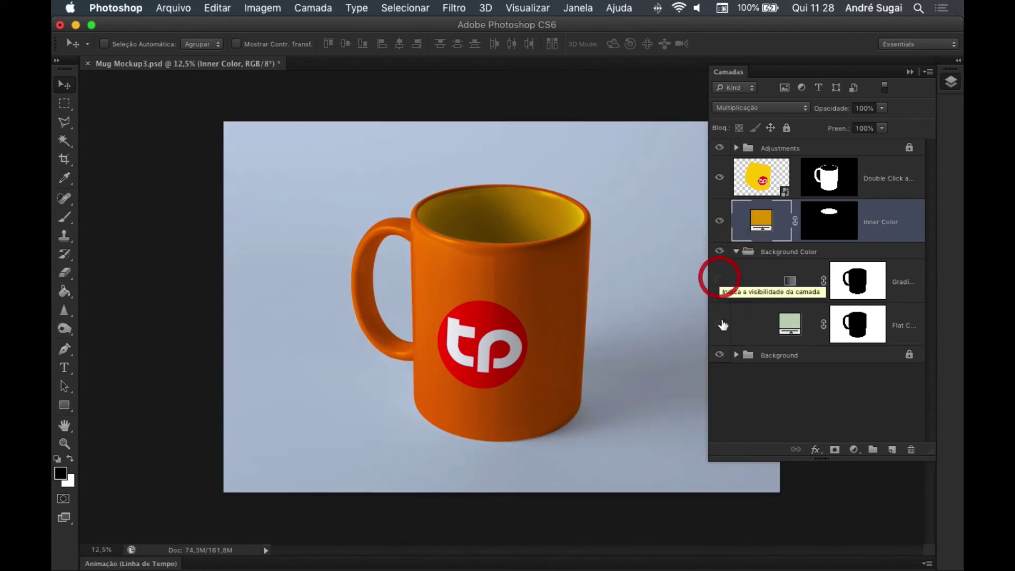
pyautogui.click(719, 280)
pyautogui.click(719, 324)
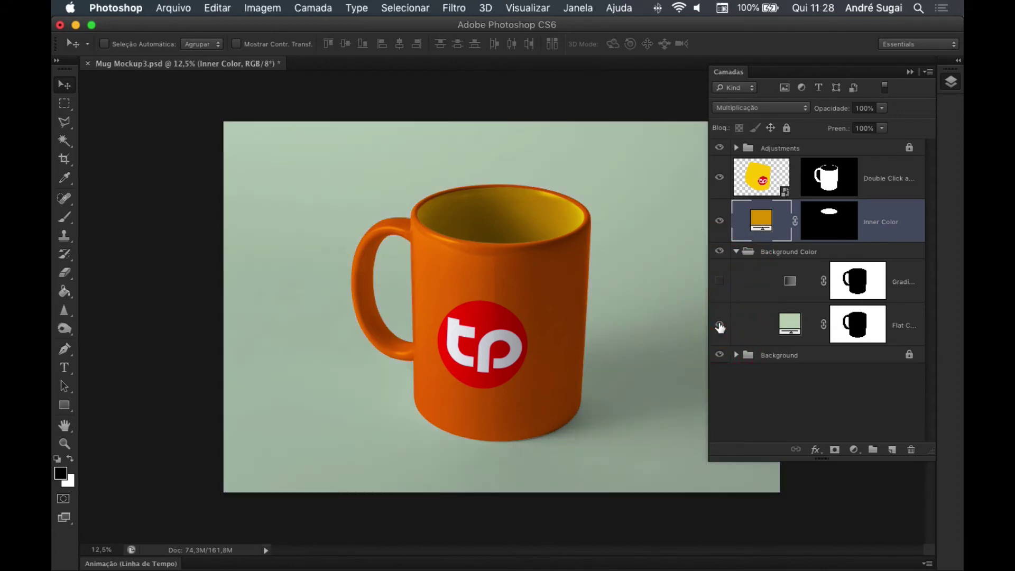
pyautogui.click(719, 325)
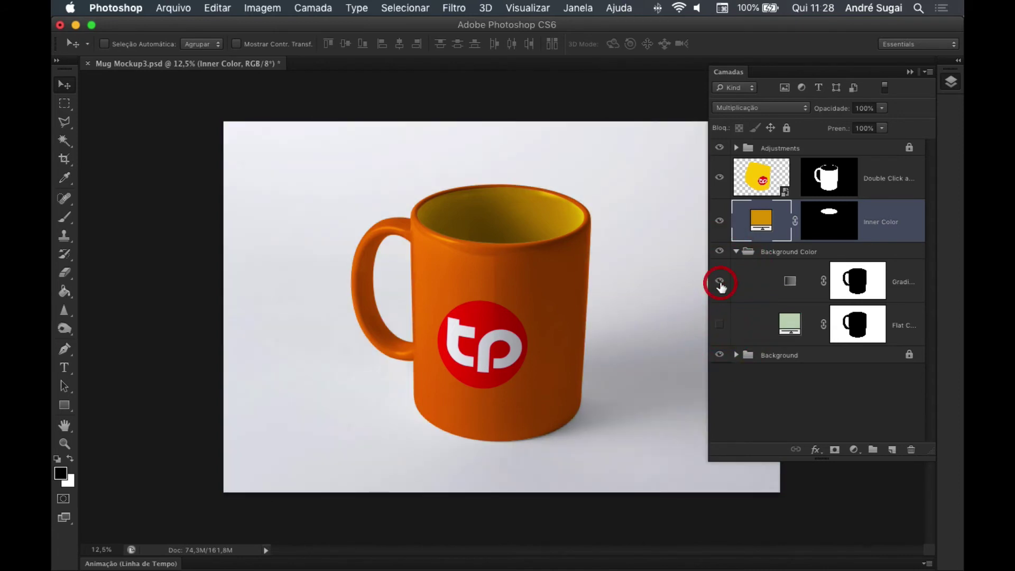
pyautogui.click(719, 280)
pyautogui.click(719, 280)
pyautogui.click(720, 324)
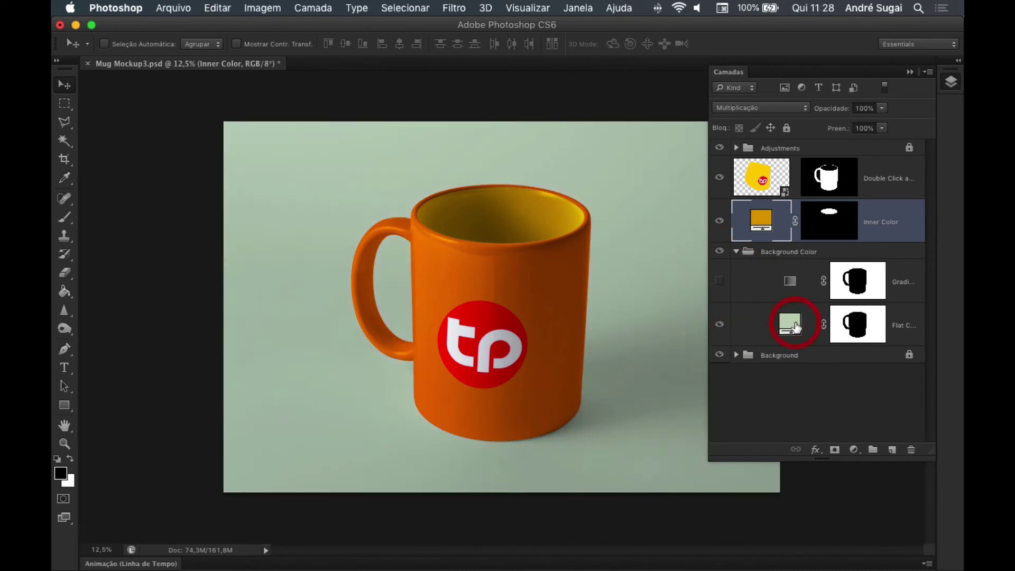
# Try red and grey Flat Color options, cancel, and restore the blue-grey Gradient background
pyautogui.doubleClick(796, 326)
pyautogui.click(705, 305)
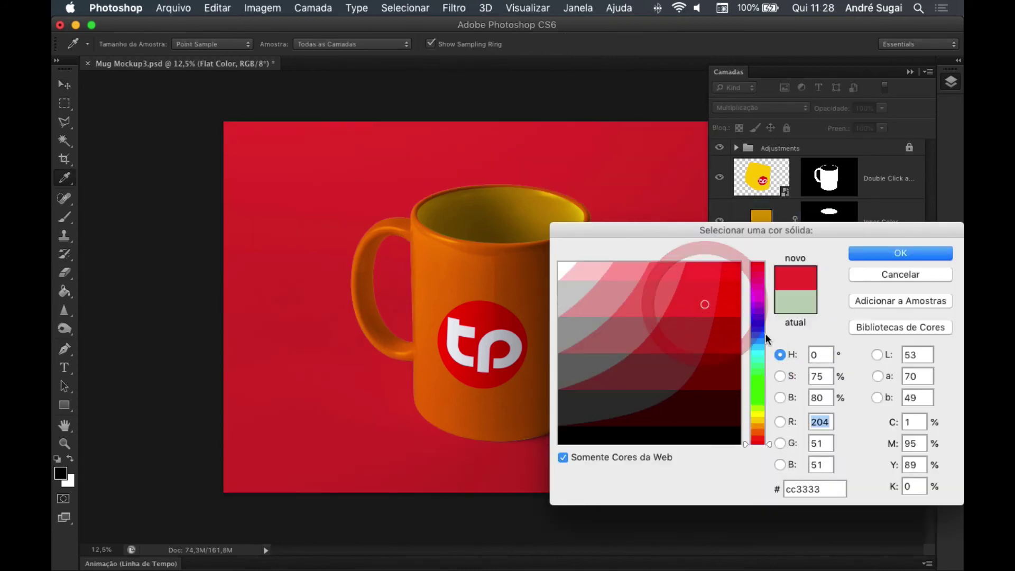
pyautogui.click(567, 292)
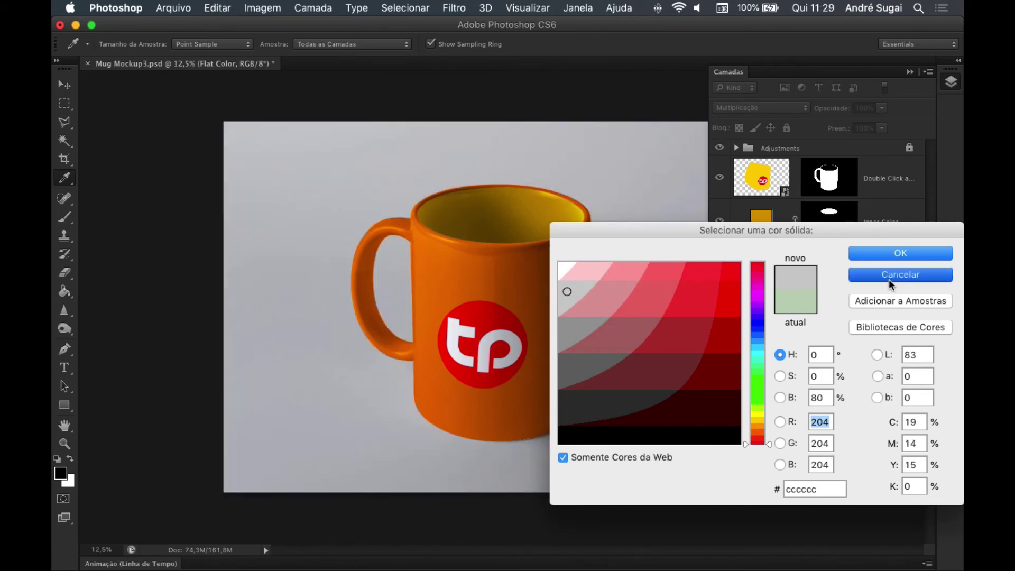
pyautogui.click(888, 279)
pyautogui.click(718, 324)
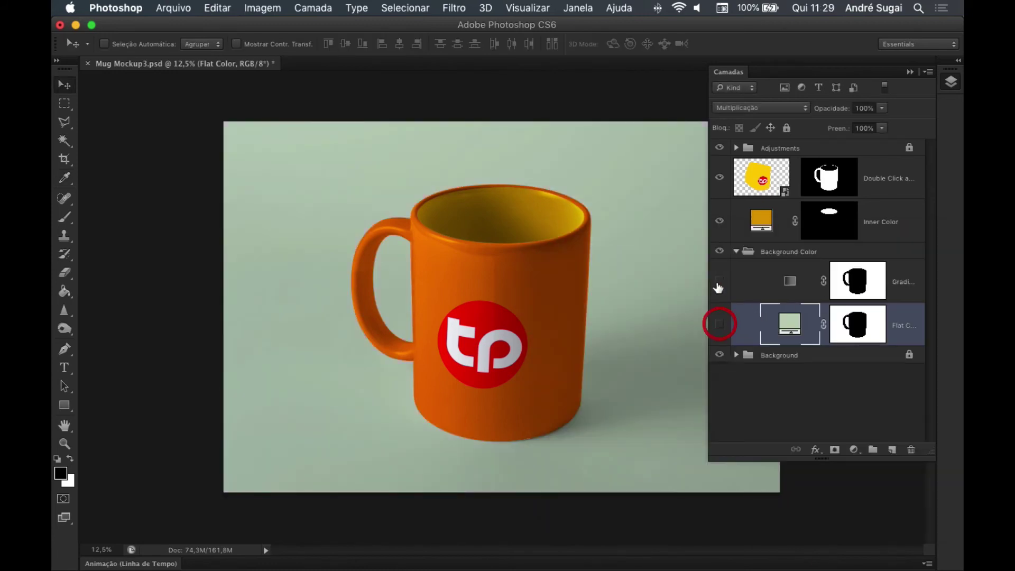
pyautogui.click(719, 280)
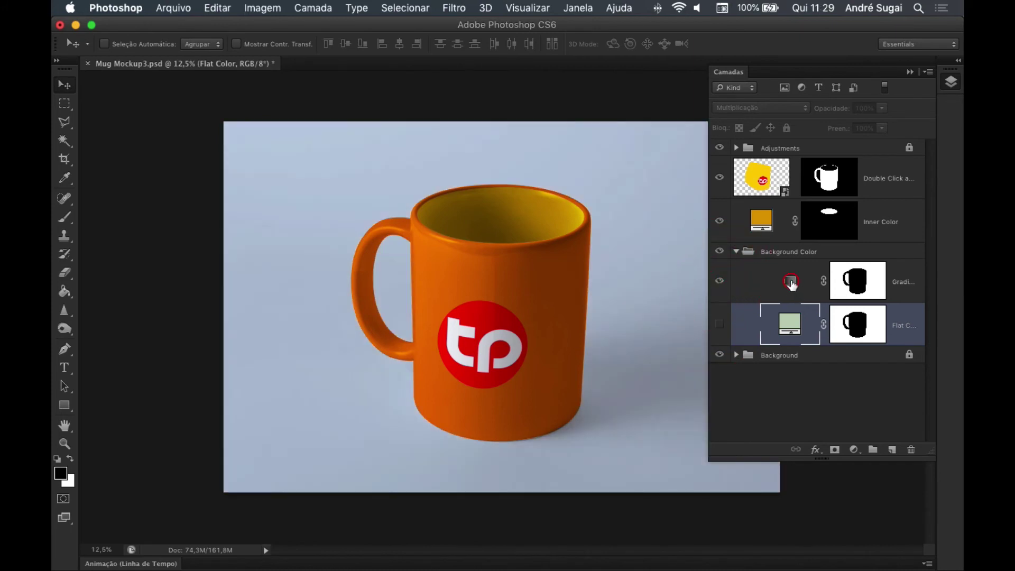
# Browse the Gradient Map presets without changes, then collapse the Background Color group
pyautogui.doubleClick(791, 283)
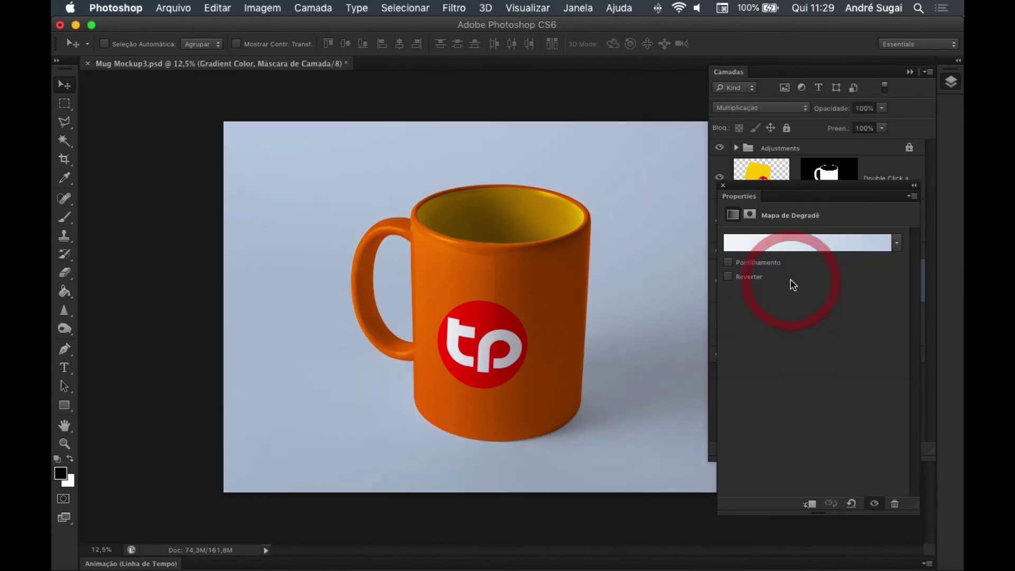
pyautogui.click(897, 245)
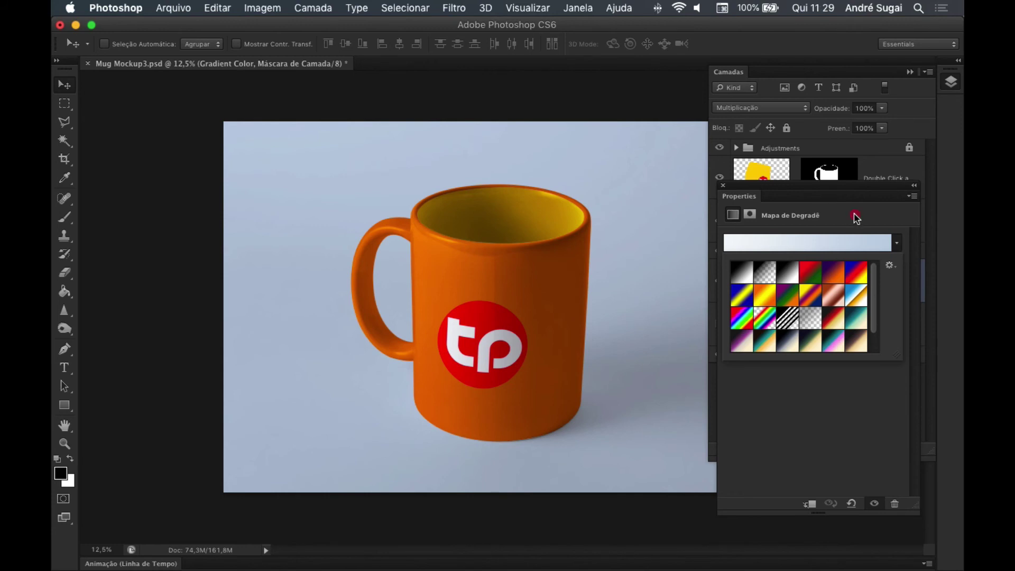
pyautogui.click(854, 217)
pyautogui.click(723, 185)
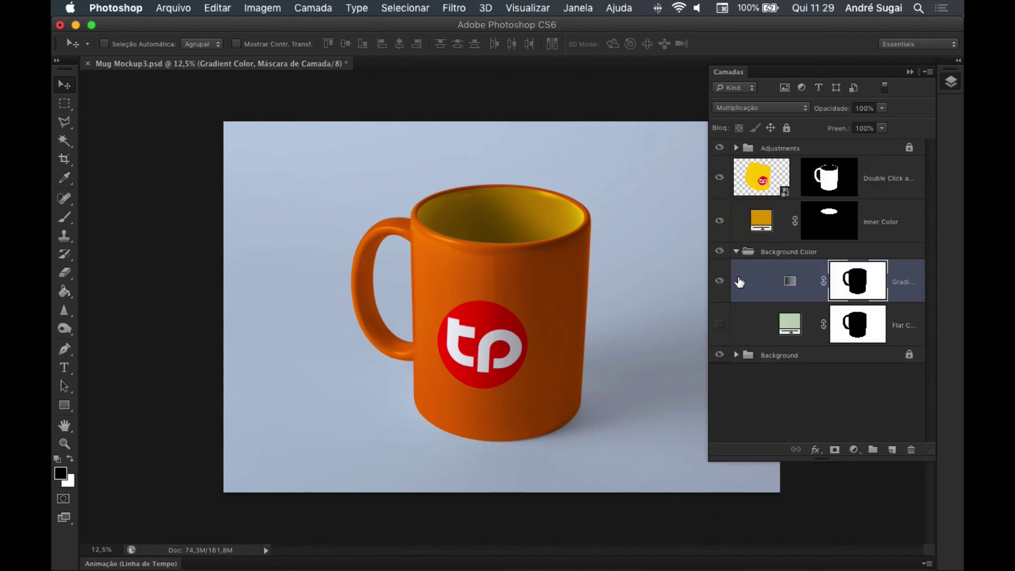
pyautogui.click(736, 251)
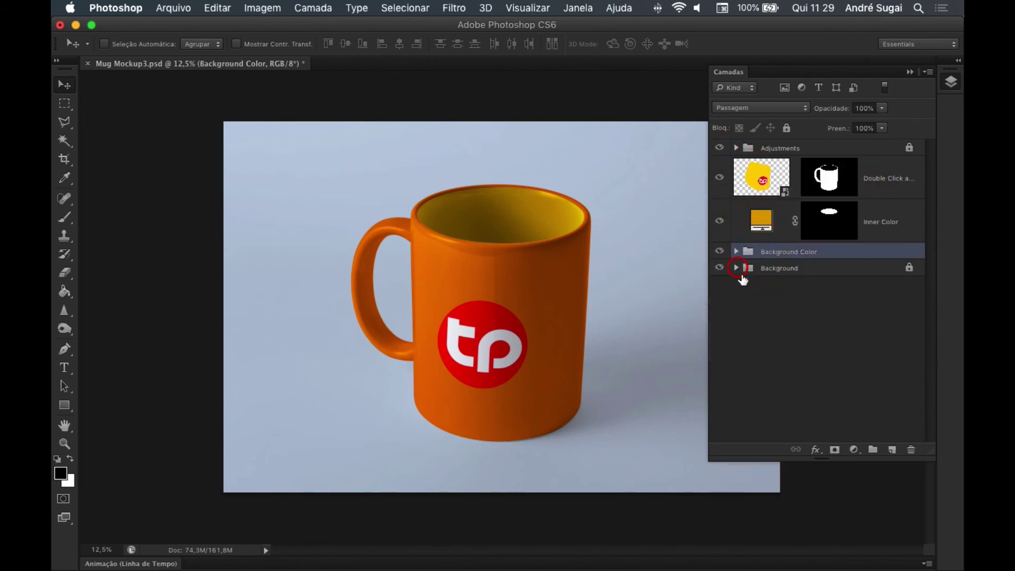
# Toggle the Background photo layer off and on, collapse its group and hide the Layers panel
pyautogui.click(736, 267)
pyautogui.click(720, 298)
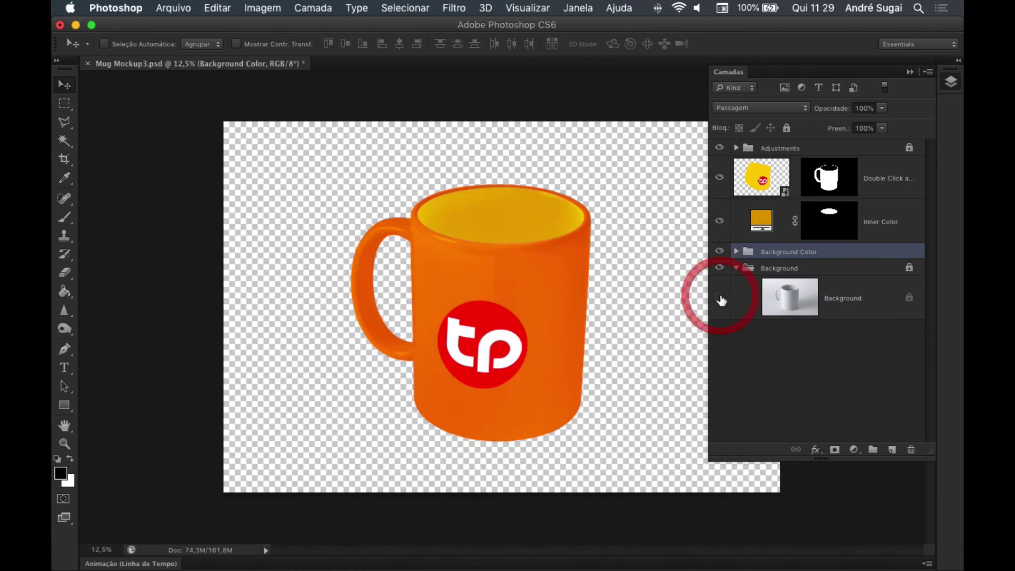
pyautogui.click(720, 298)
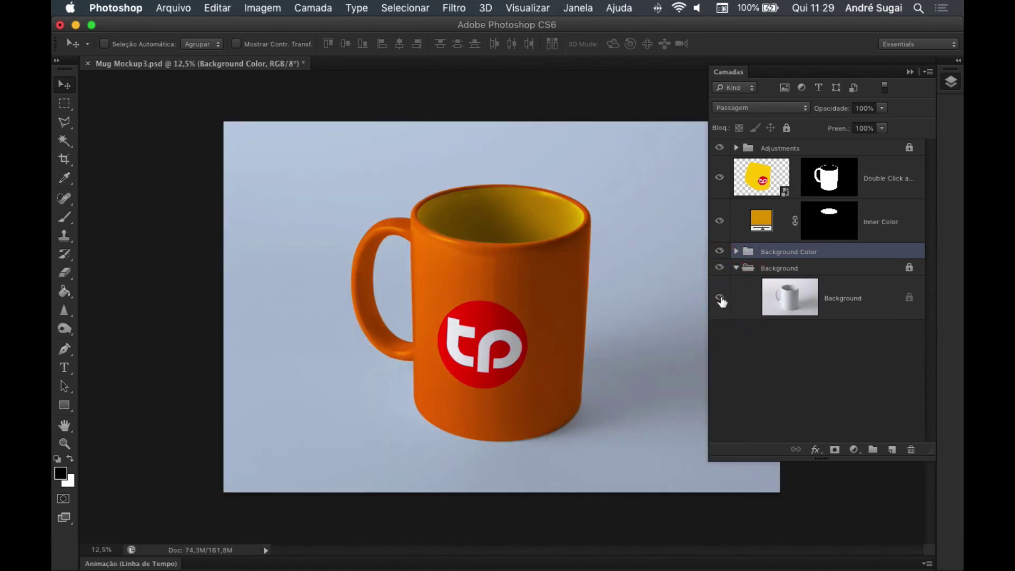
pyautogui.click(720, 297)
pyautogui.click(719, 296)
pyautogui.click(736, 267)
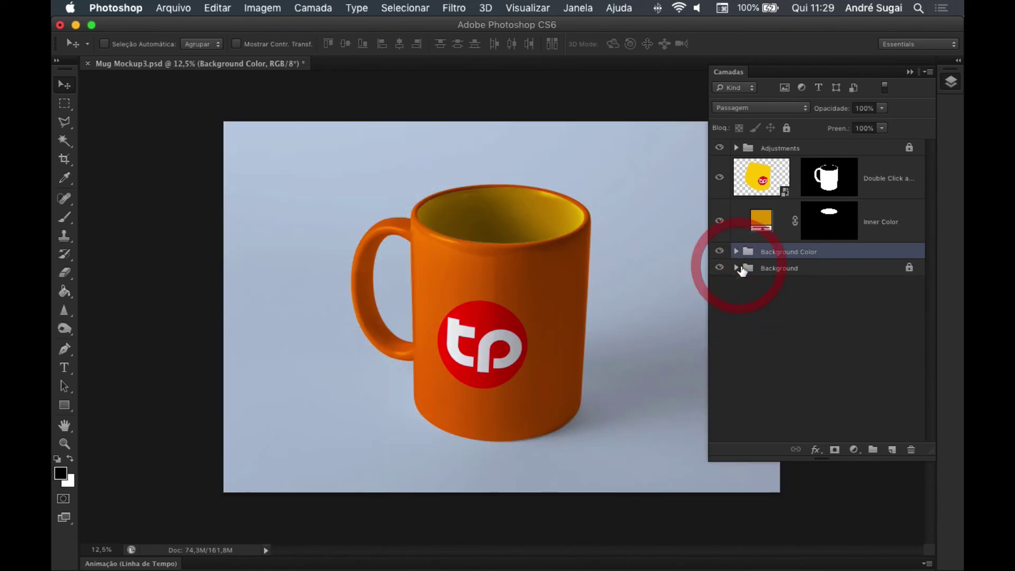
pyautogui.click(909, 71)
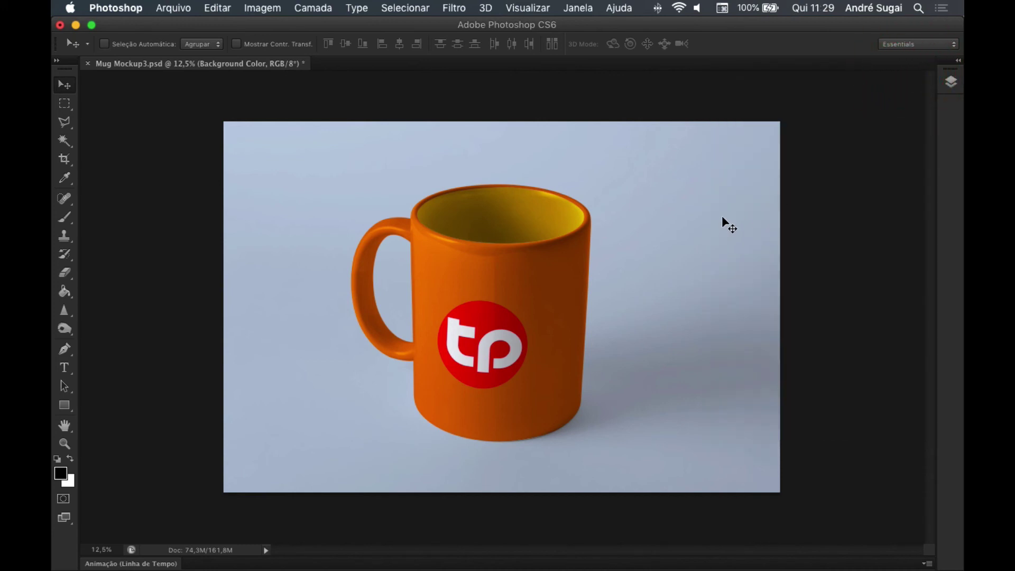